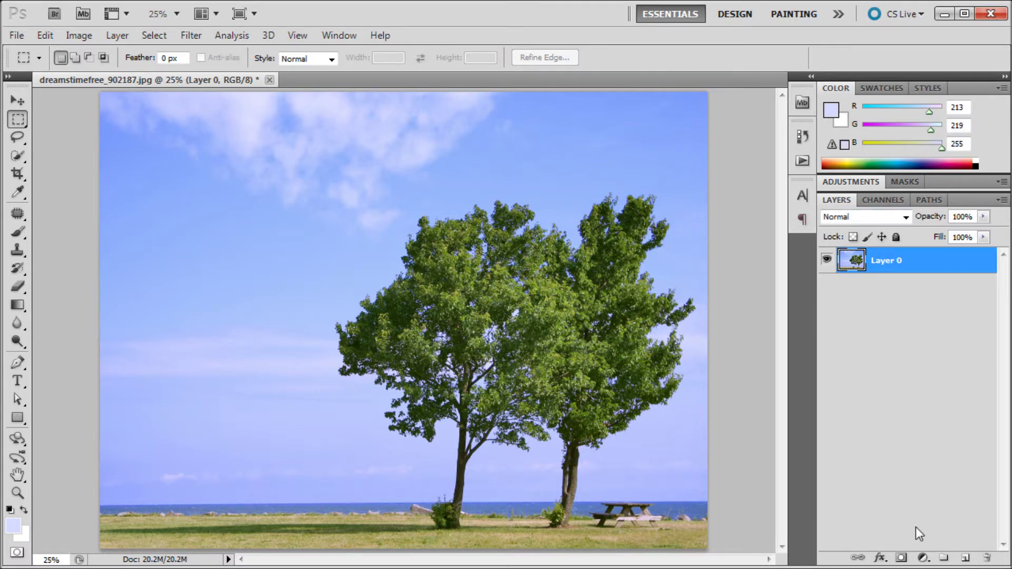
- Add a Curves adjustment layer and bring the Layers list into view
click(922, 557)
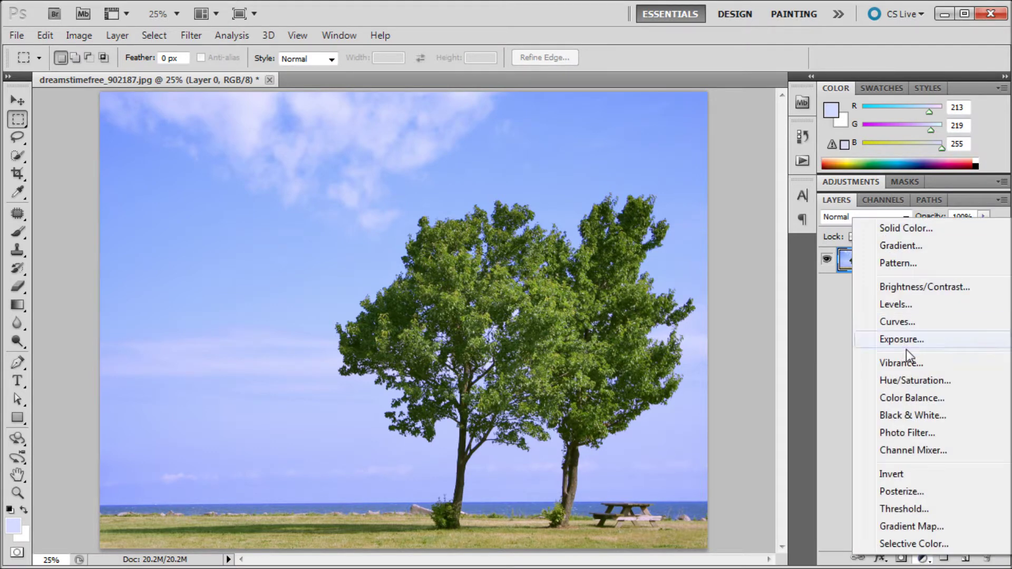
click(904, 323)
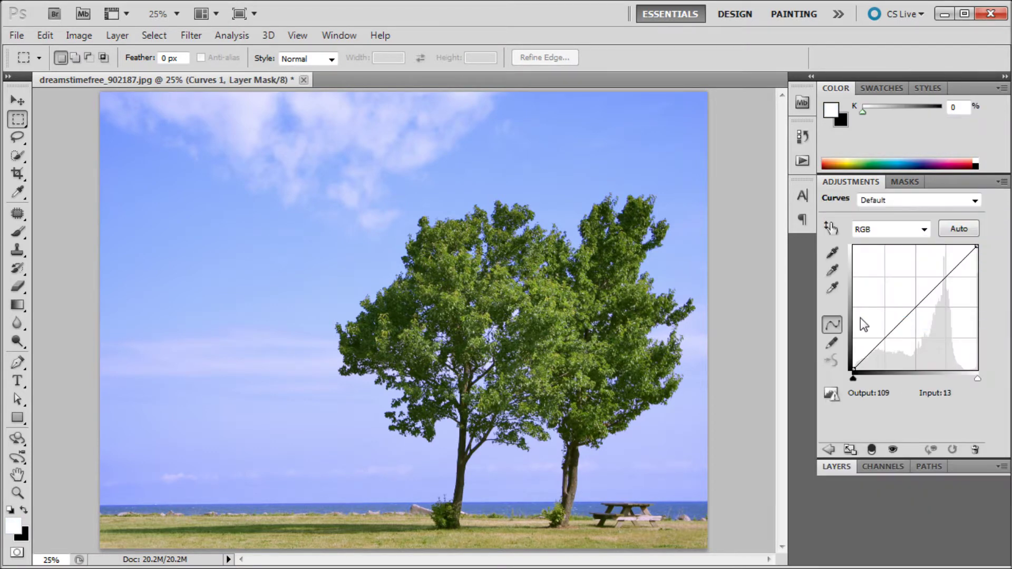
click(829, 468)
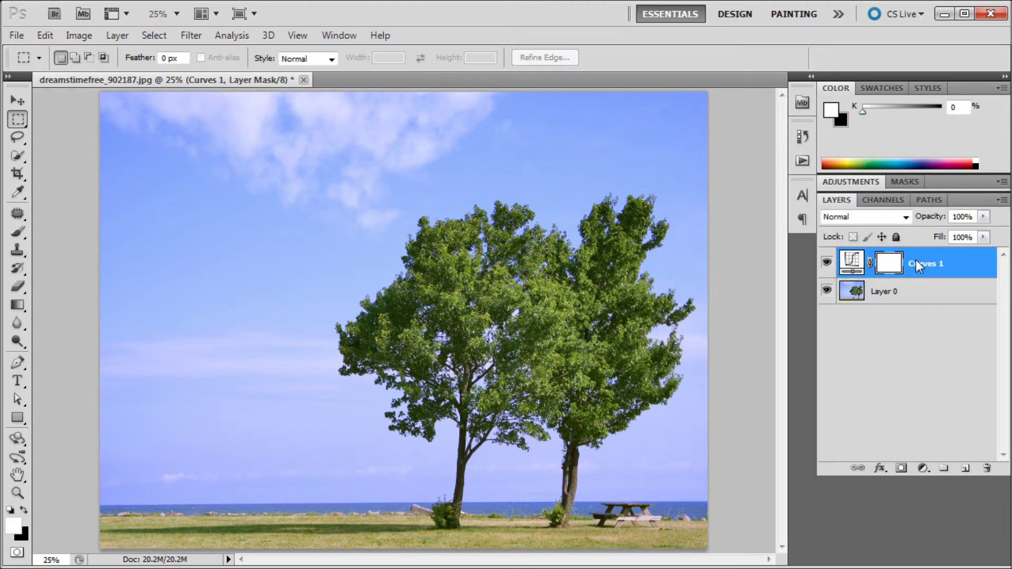
- Clip Curves 1 to Layer 0 so it affects only the photo
click(863, 290)
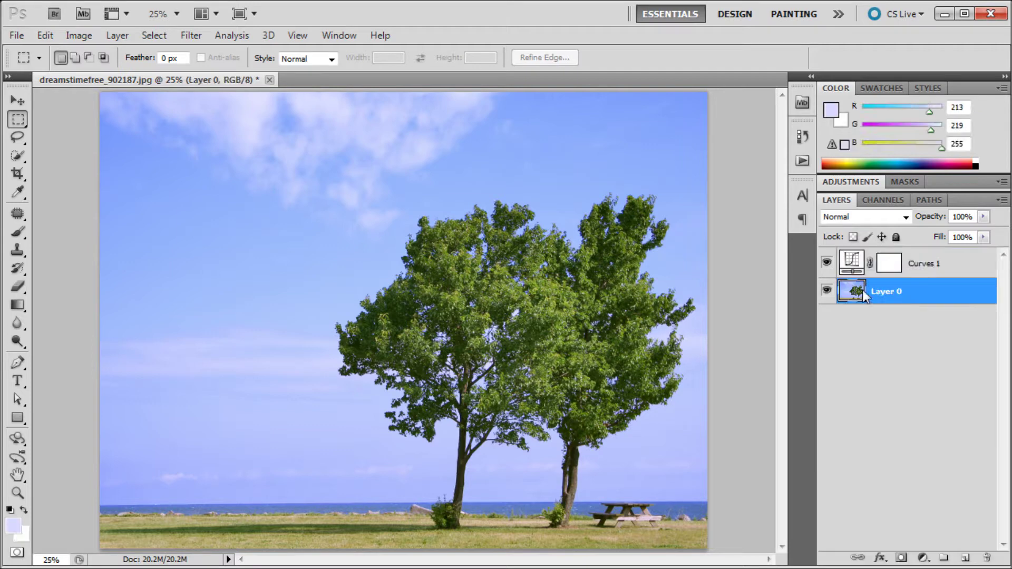
click(943, 265)
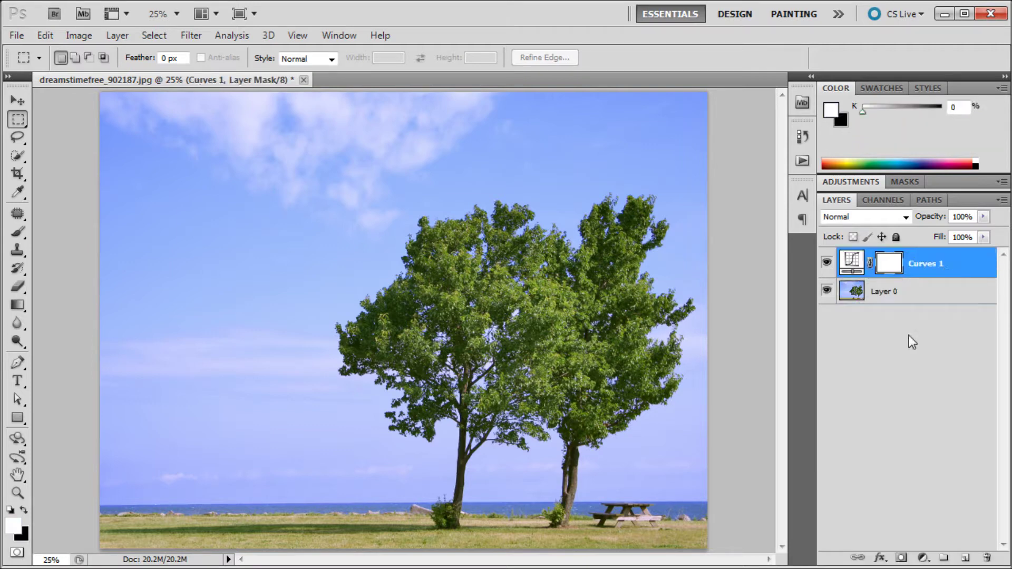
click(905, 291)
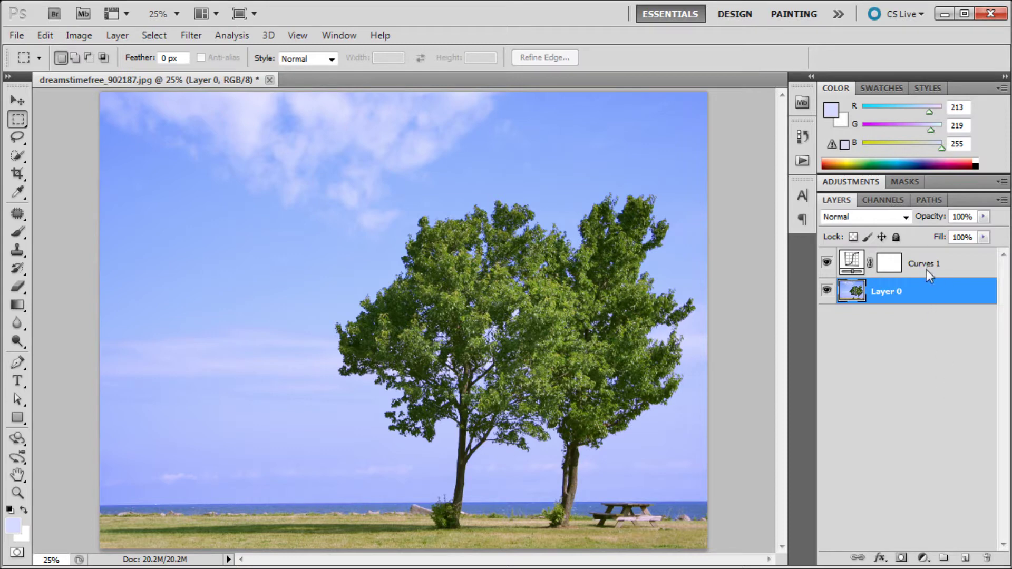
click(926, 270)
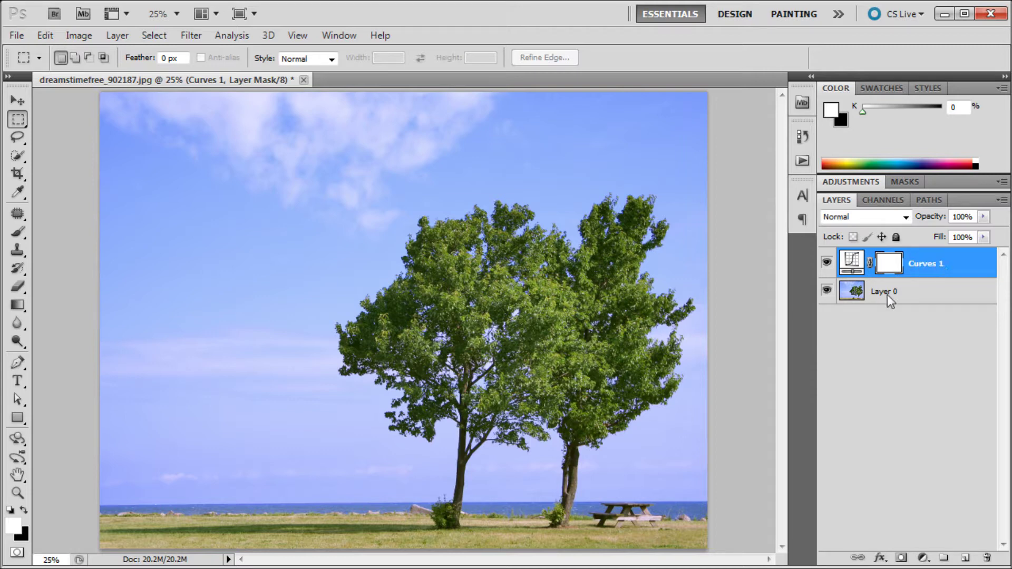
click(863, 293)
click(936, 263)
alt+click(906, 279)
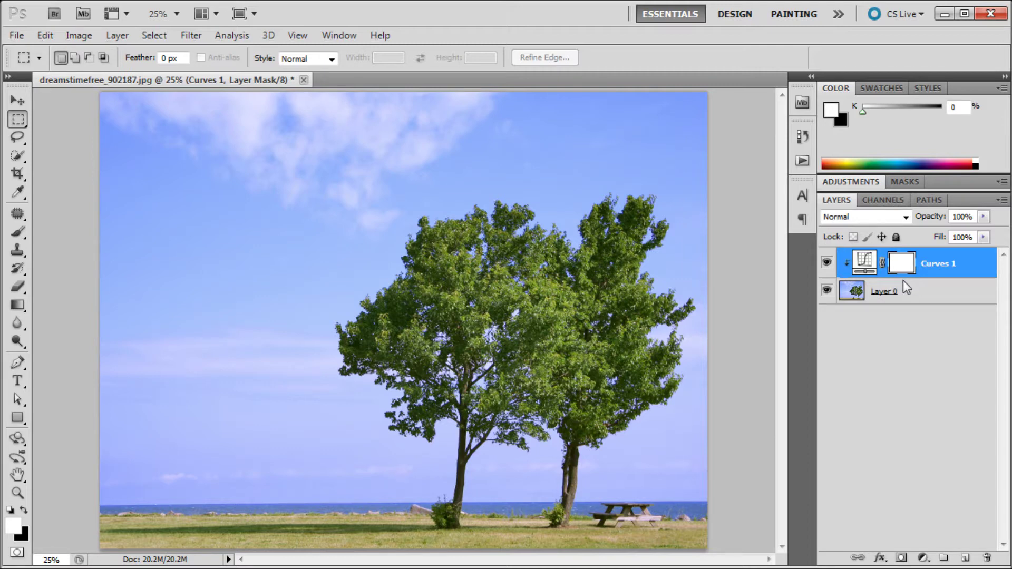
- Apply Auto to Curves 1, compare against the original History snapshot, then restore the auto correction
double_click(864, 260)
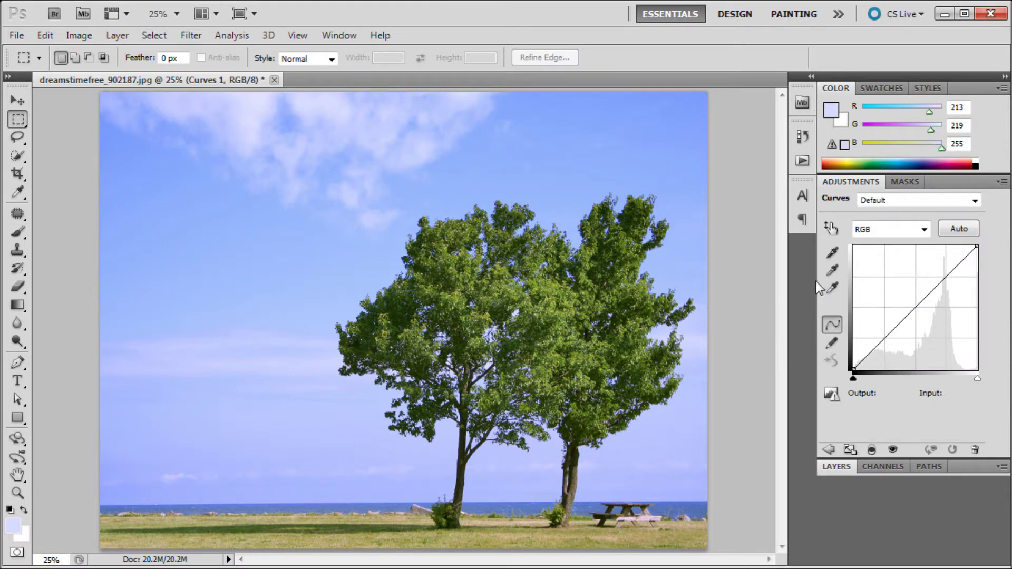
click(951, 230)
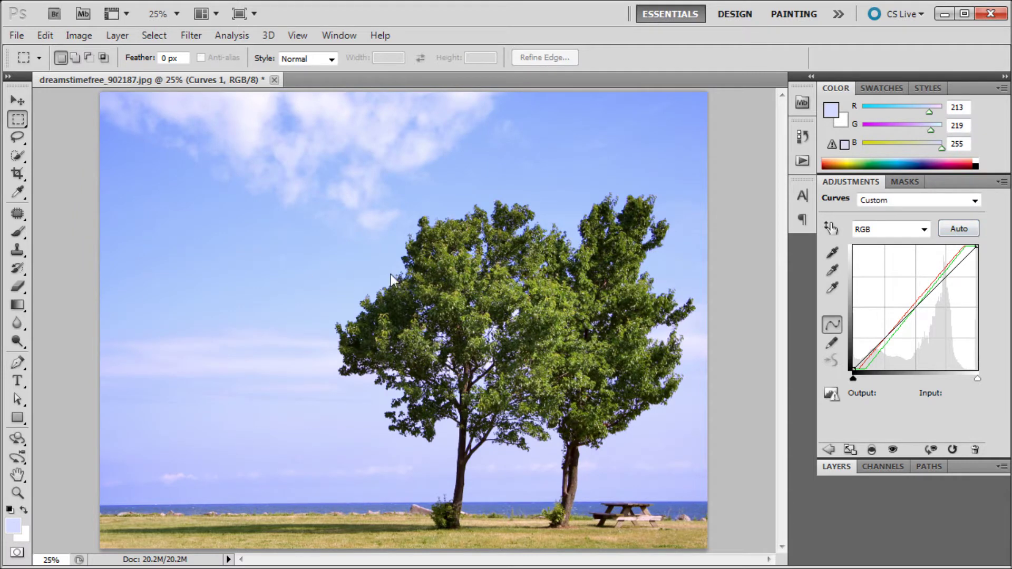
click(802, 137)
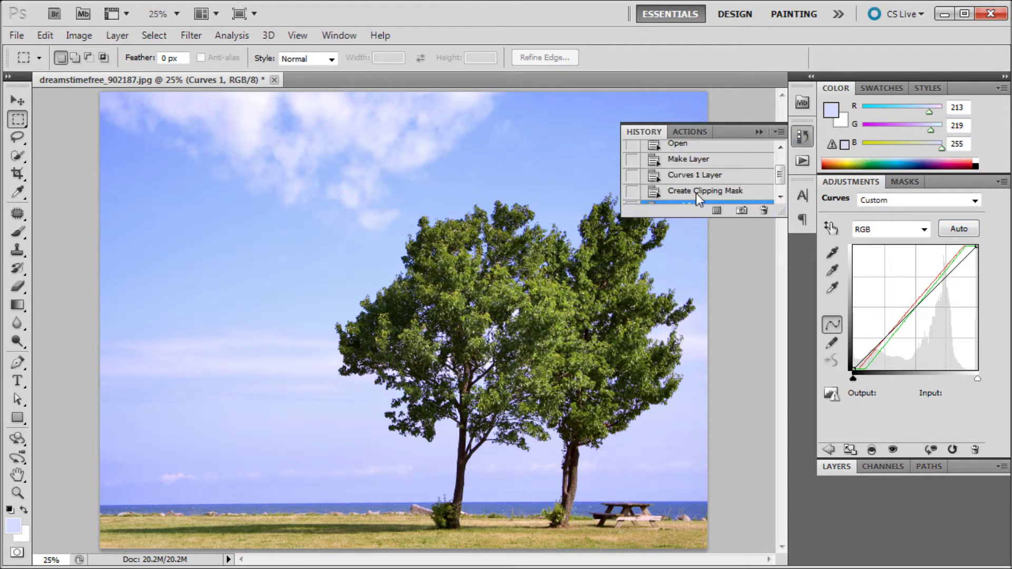
scroll(695, 188, down, 2)
scroll(691, 158, up, 2)
click(690, 144)
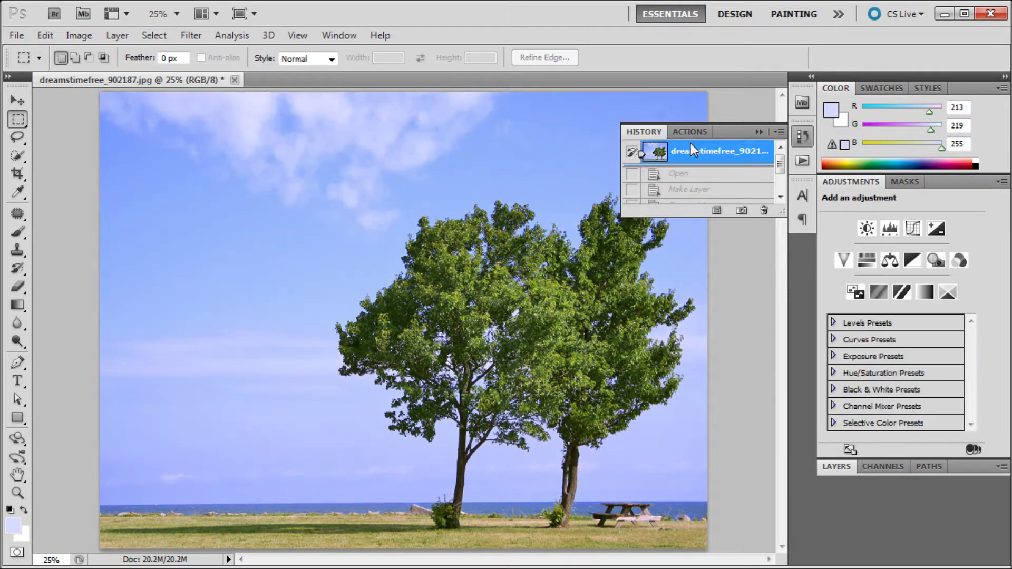
scroll(688, 190, down, 2)
click(689, 193)
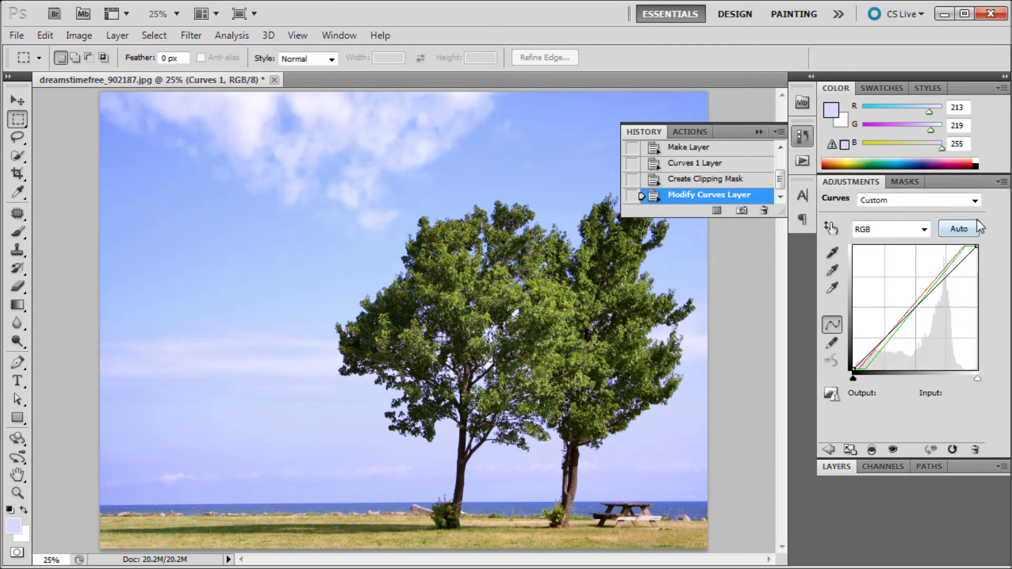
- Undo the auto correction, try the Color Negative and Strong Contrast presets, then choose Default
click(682, 178)
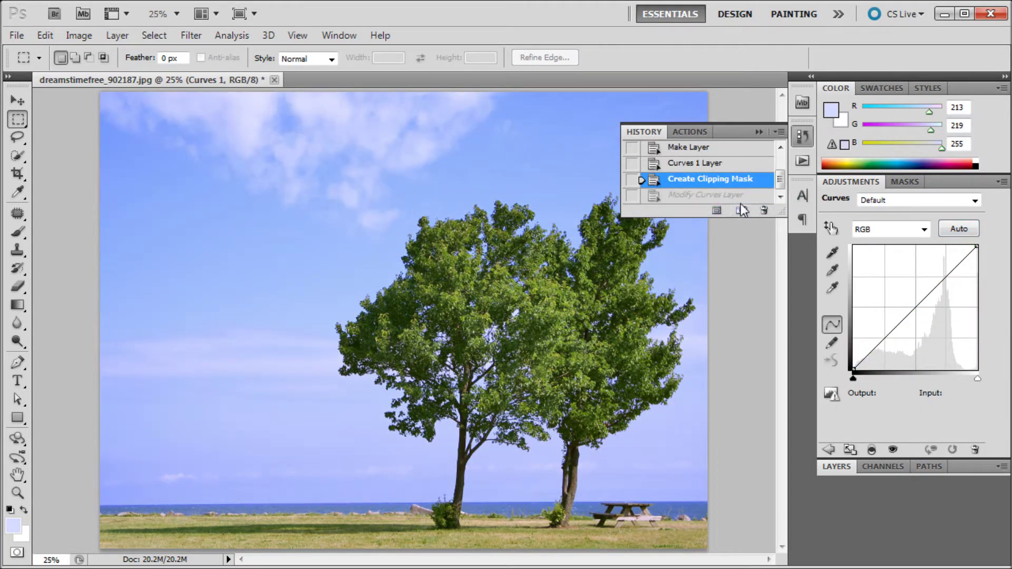
click(973, 201)
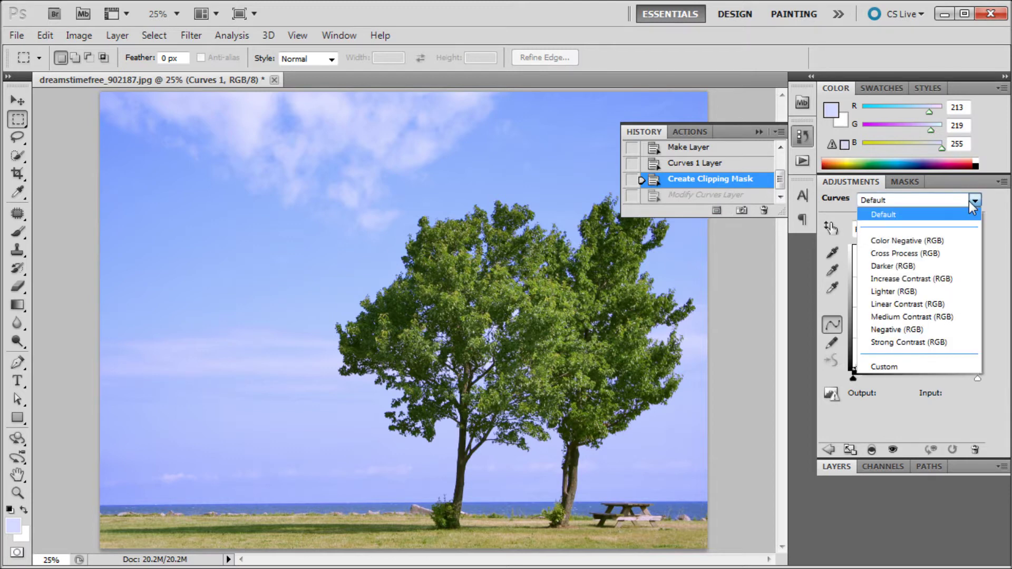
click(940, 200)
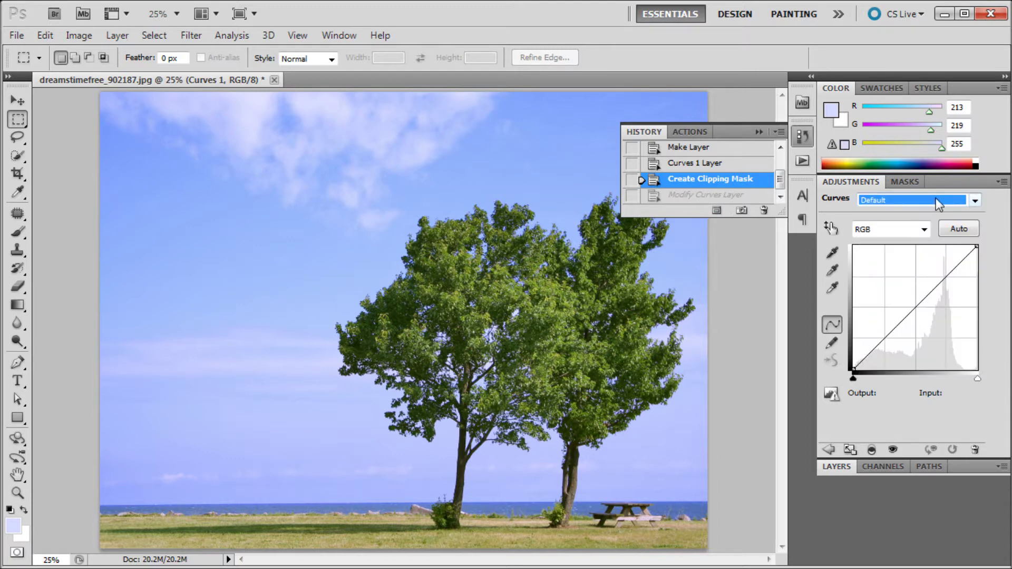
click(973, 200)
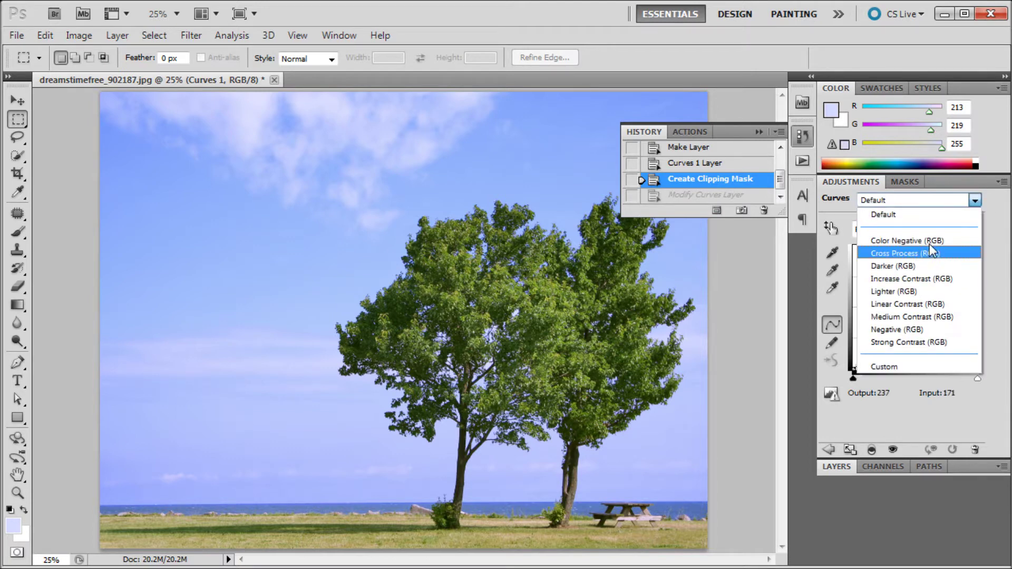
click(928, 241)
click(972, 201)
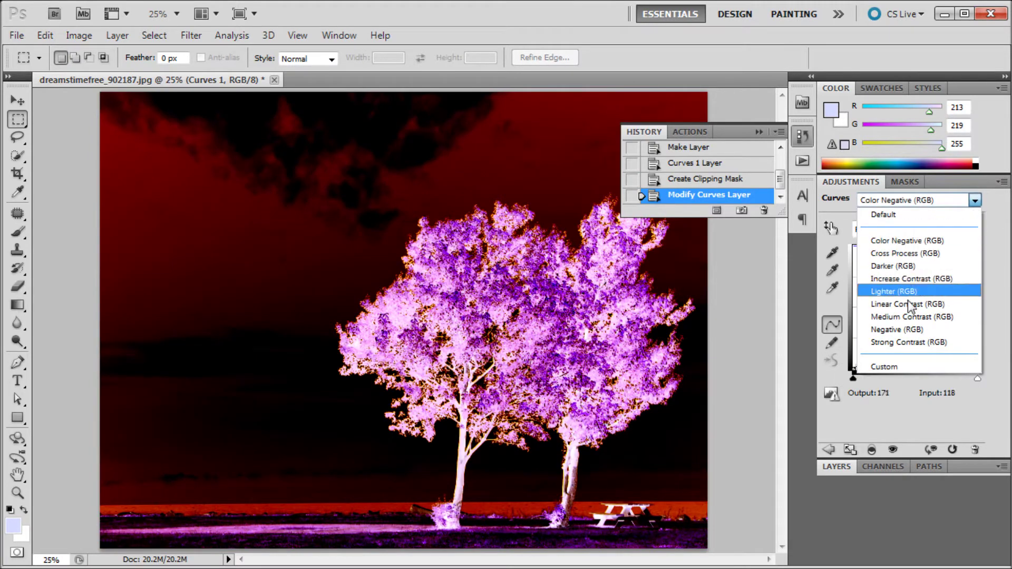
click(903, 343)
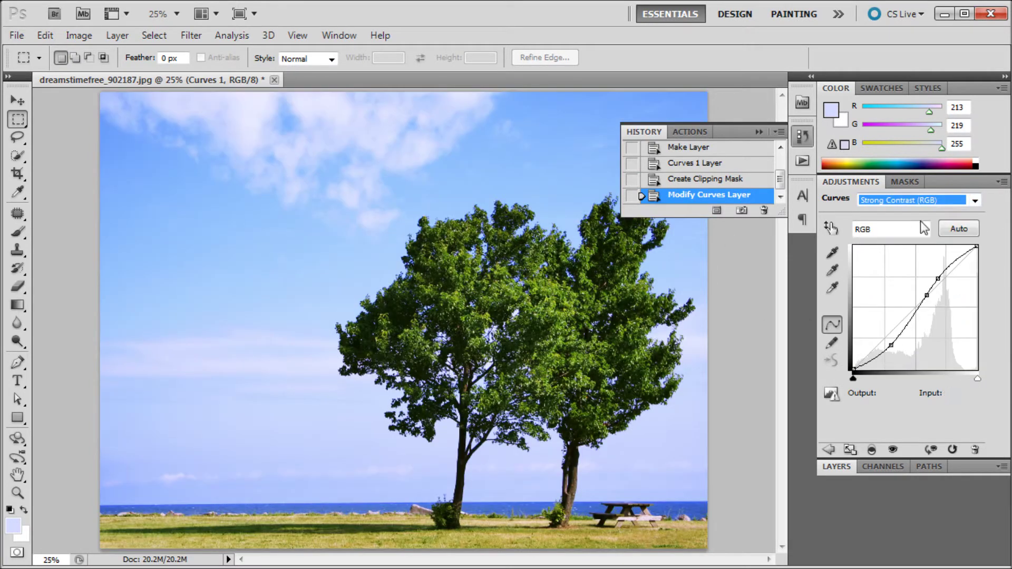
click(975, 200)
click(885, 214)
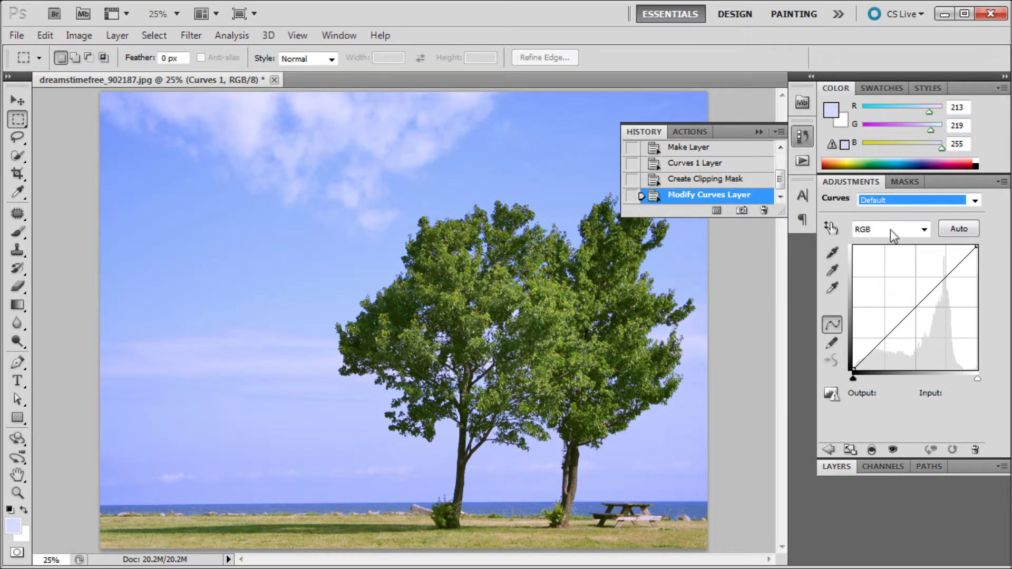
- Collapse the History panel to return to the Curves settings
click(760, 131)
click(959, 228)
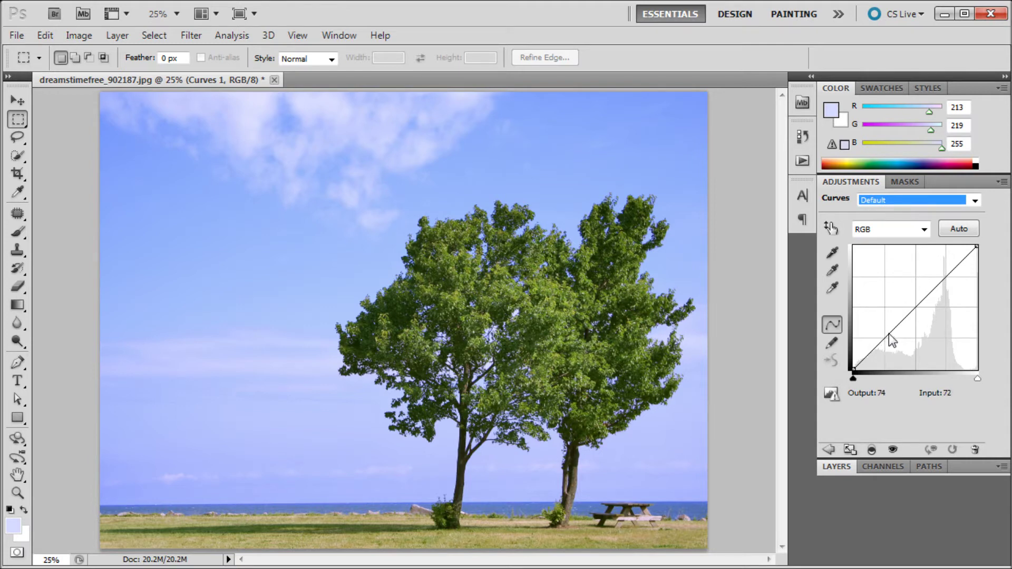
- Add a lower-midtone point on the RGB curve and drag it down to Input 92, Output 64
click(890, 333)
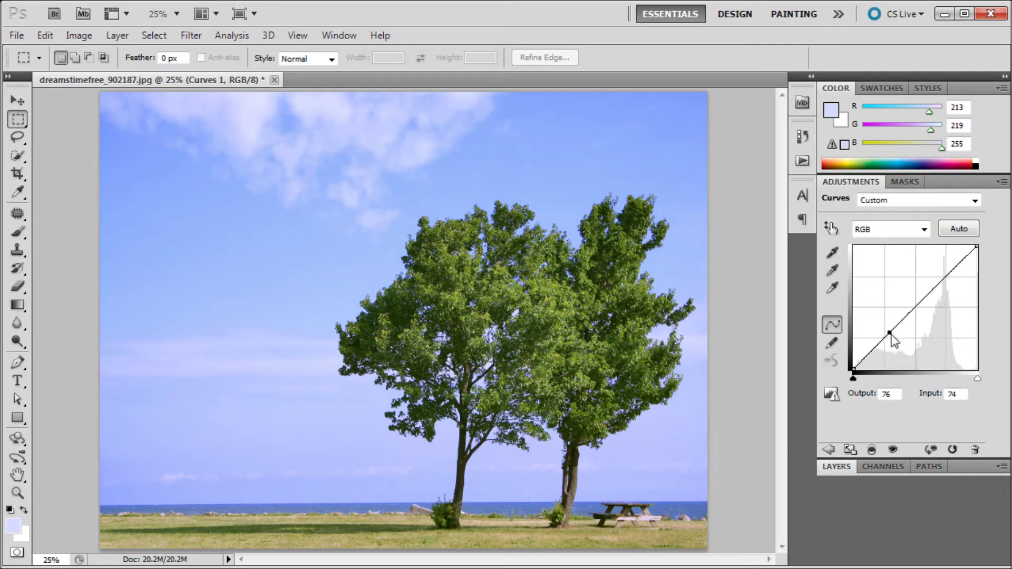
drag(890, 334, 753, 307)
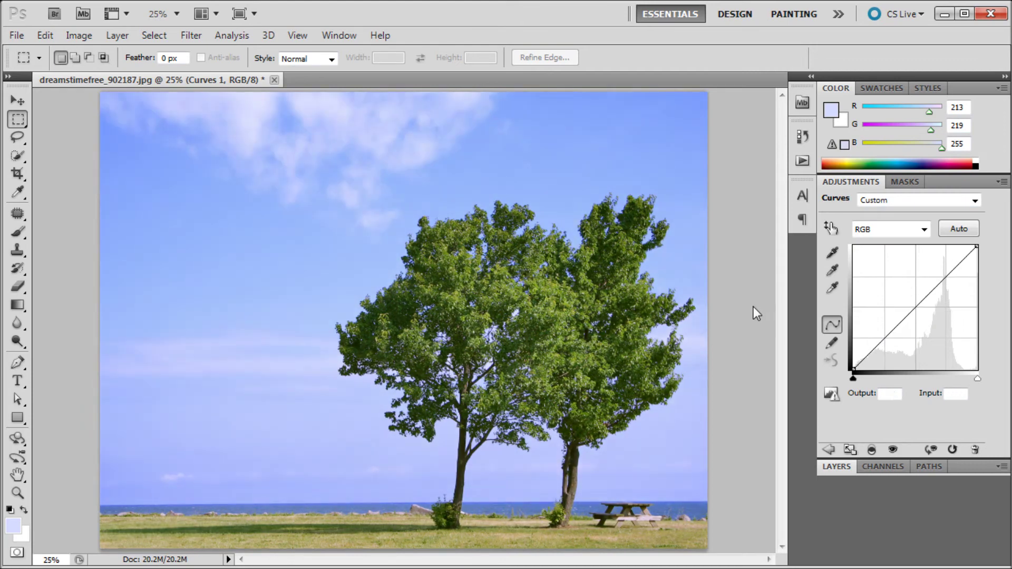
click(893, 328)
drag(896, 330, 903, 339)
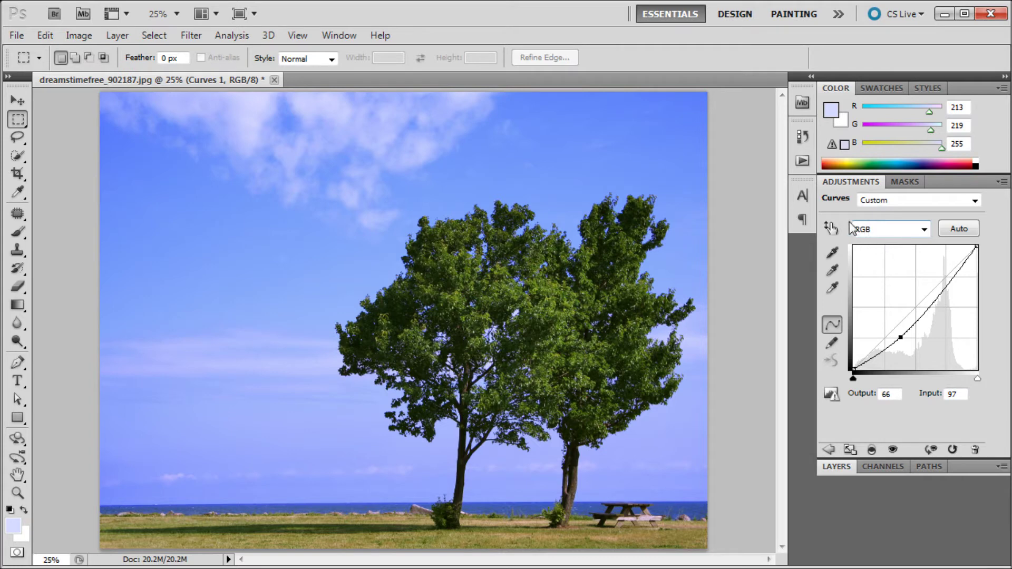
click(883, 228)
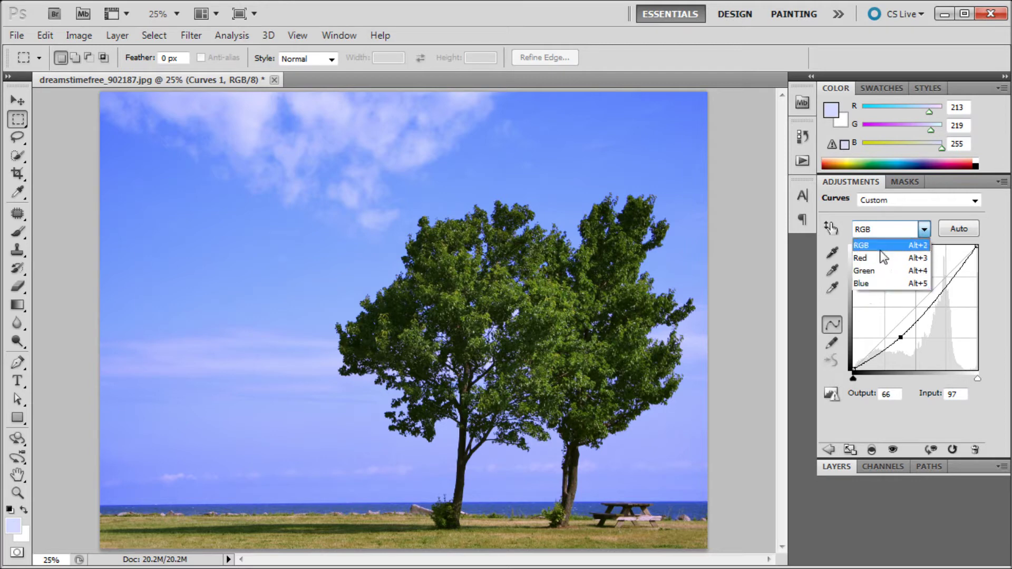
click(877, 245)
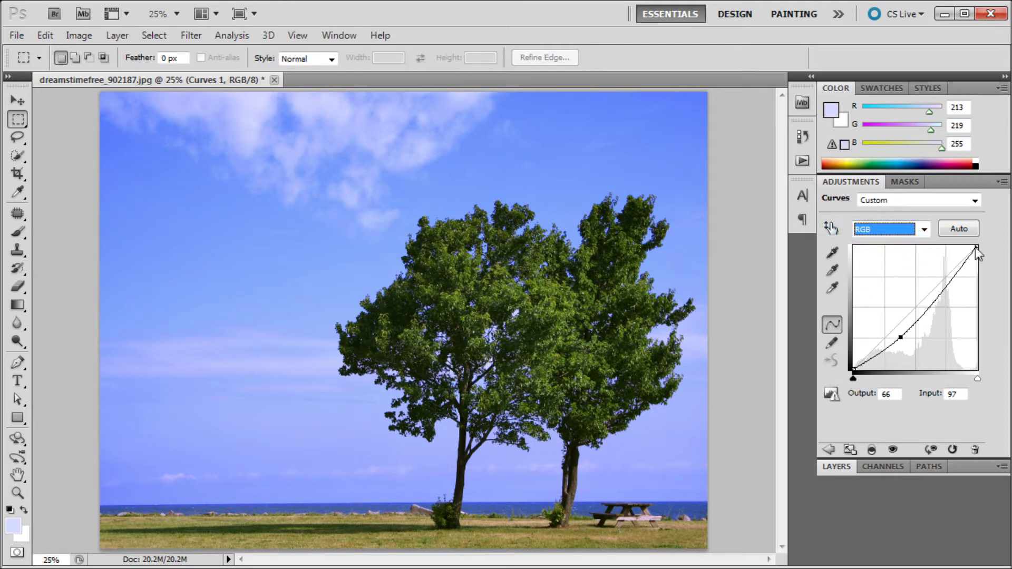
mouse_move(903, 336)
mouse_down()
mouse_move(918, 343)
mouse_move(900, 340)
mouse_up()
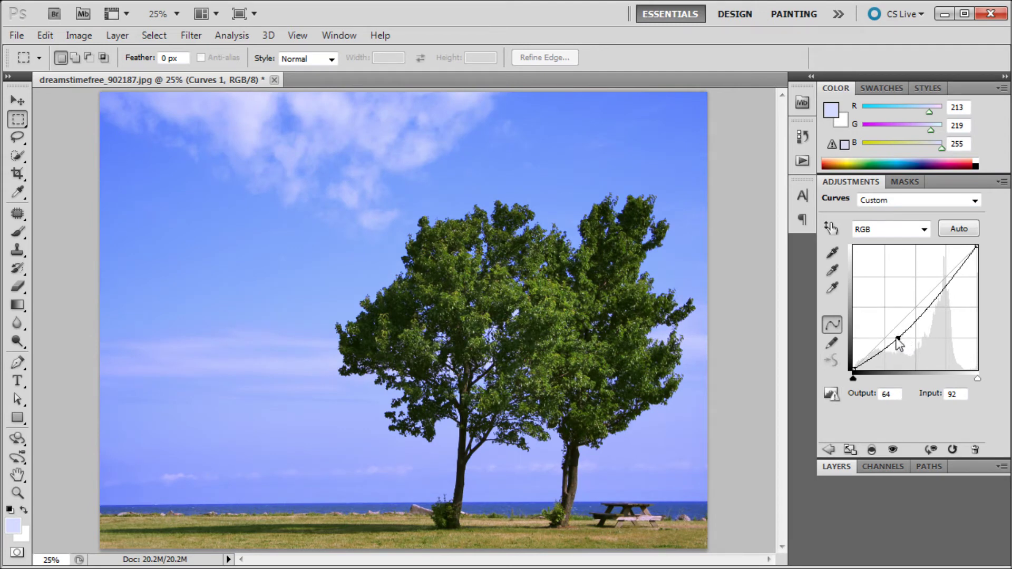
- Lower the shadow point and raise a new highlight point to form a contrast S-curve
drag(899, 340, 899, 342)
drag(941, 295, 932, 287)
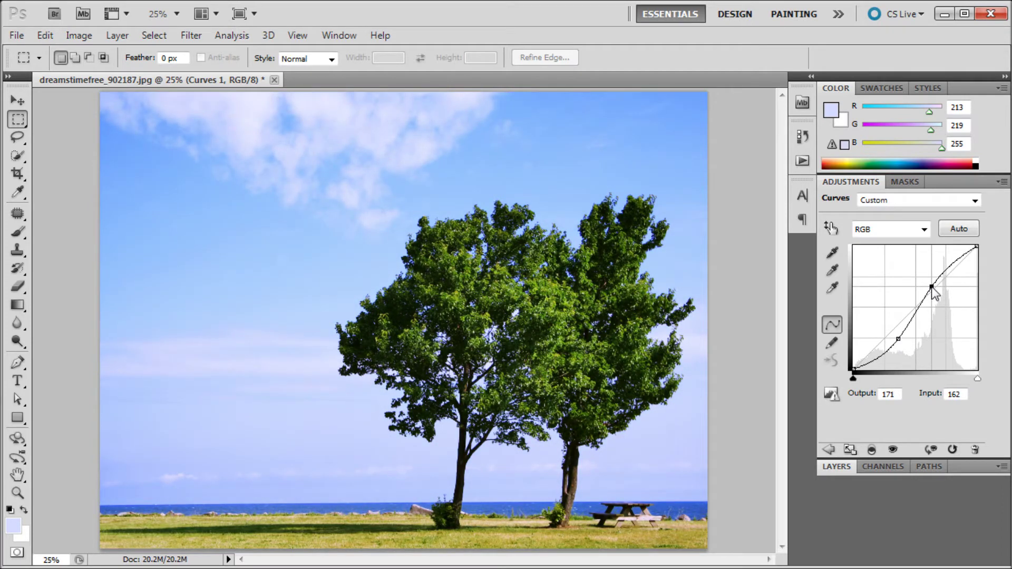
drag(932, 287, 928, 291)
drag(898, 339, 892, 339)
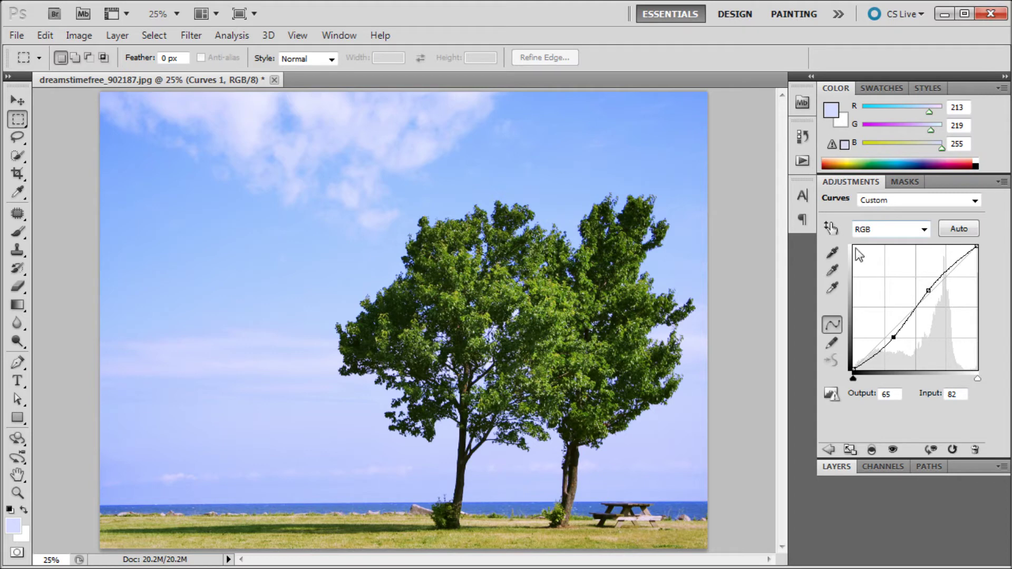
- Compare the original snapshot with the latest curves edit, then switch the curve to the Green channel
click(802, 136)
scroll(708, 177, up, 3)
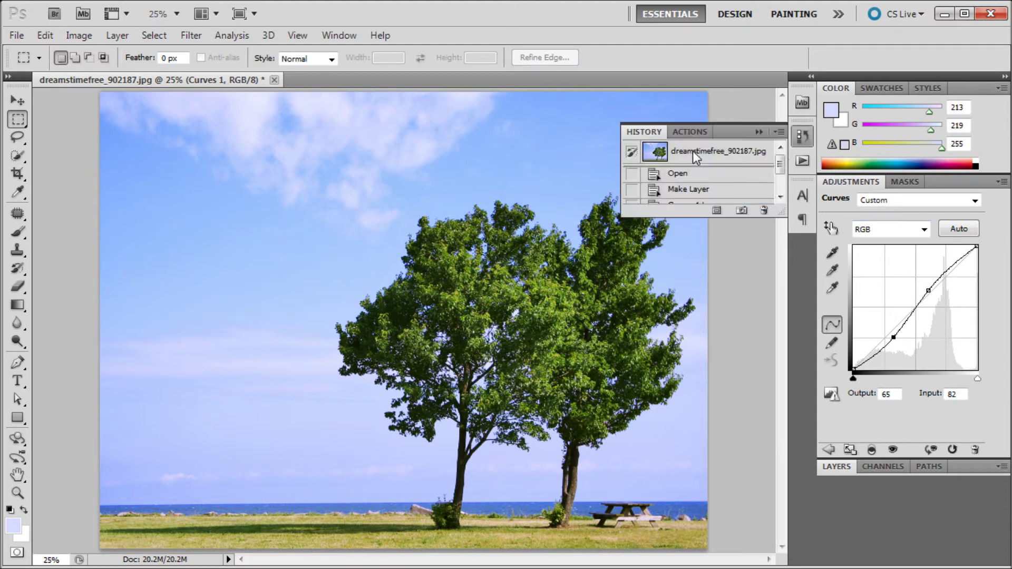
click(696, 157)
scroll(729, 160, down, 3)
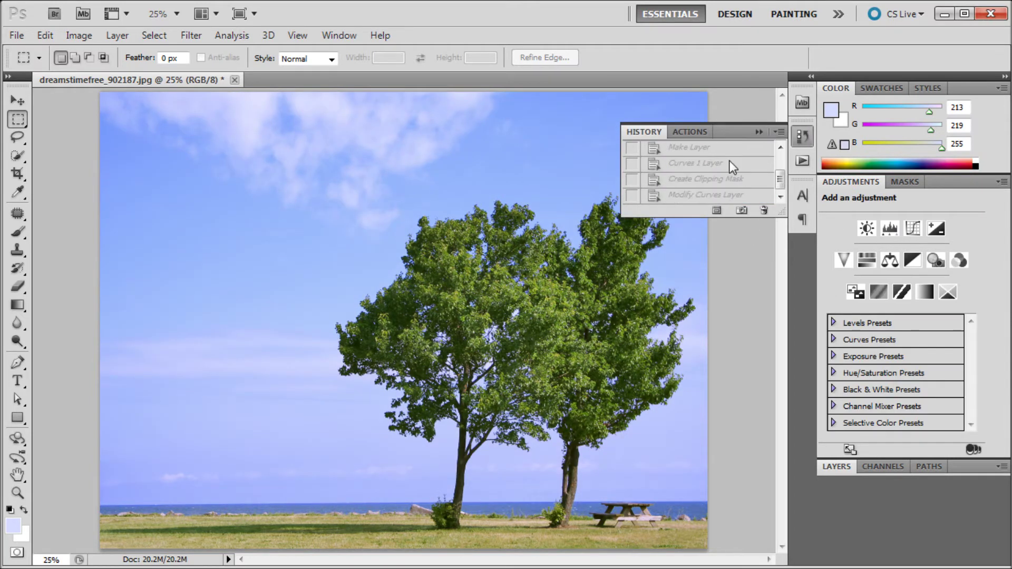
click(712, 194)
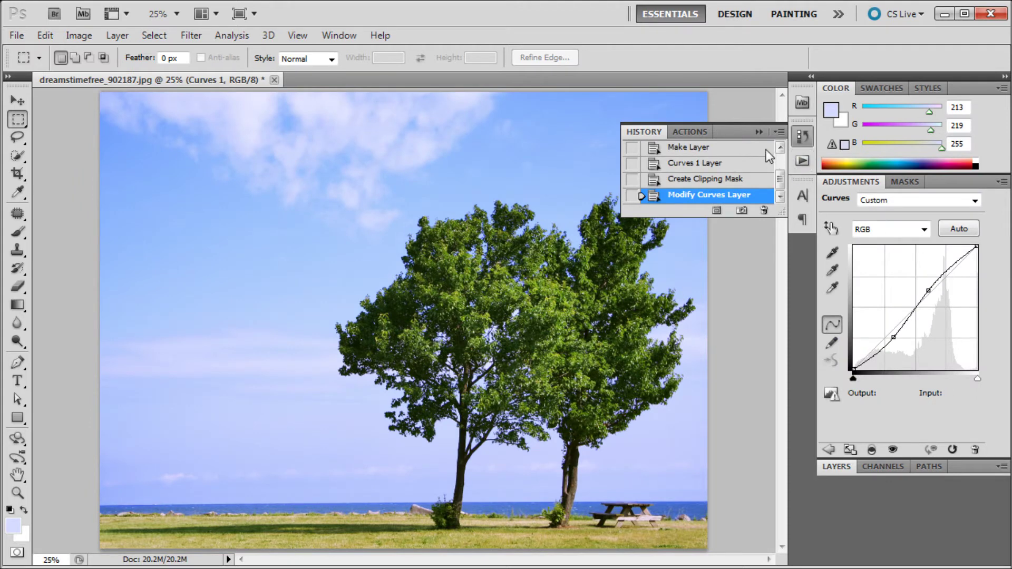
click(922, 229)
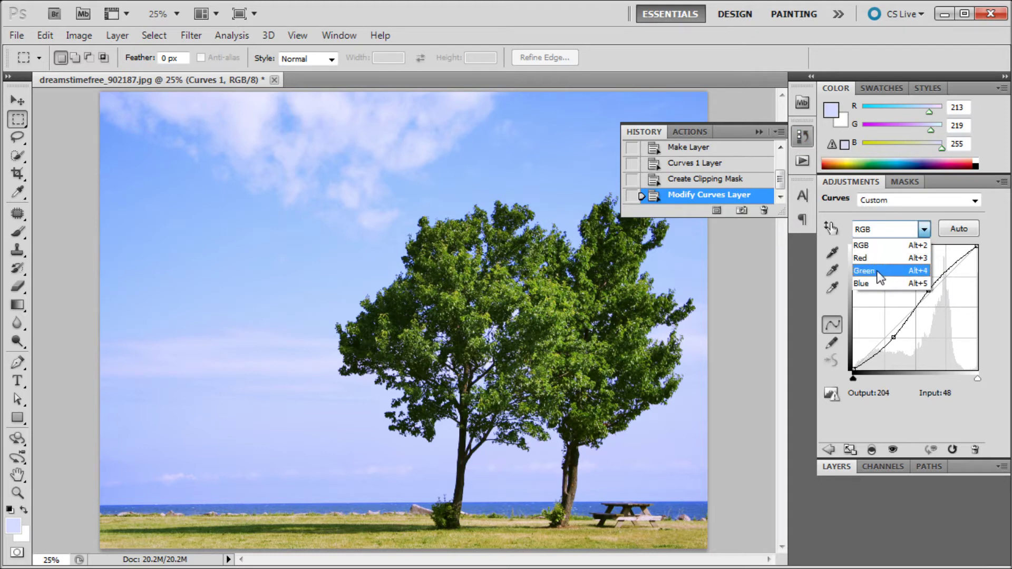
click(877, 270)
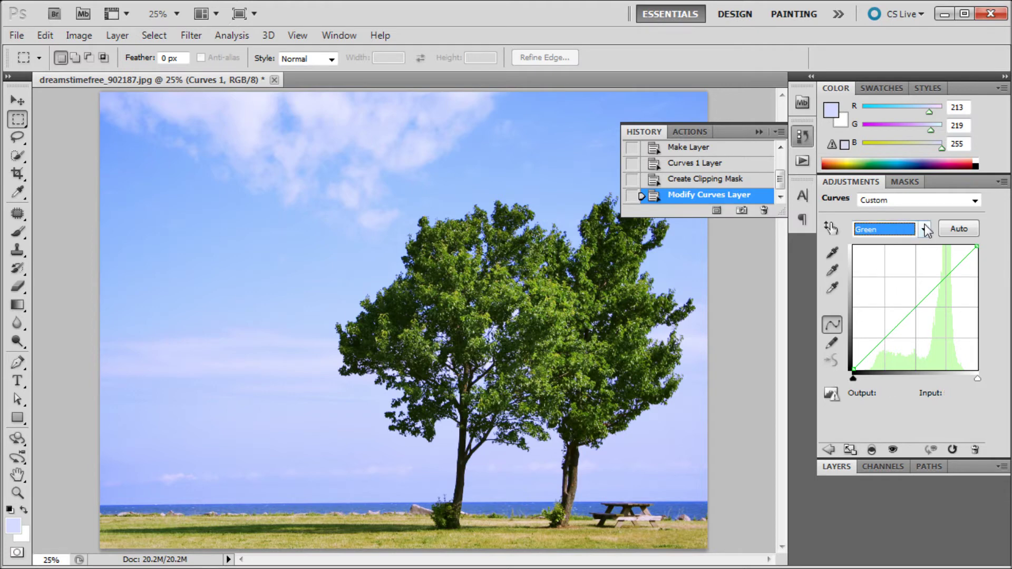
- Pull the Green curve slightly down to Input 105, Output 92 to reduce green
click(906, 232)
click(899, 272)
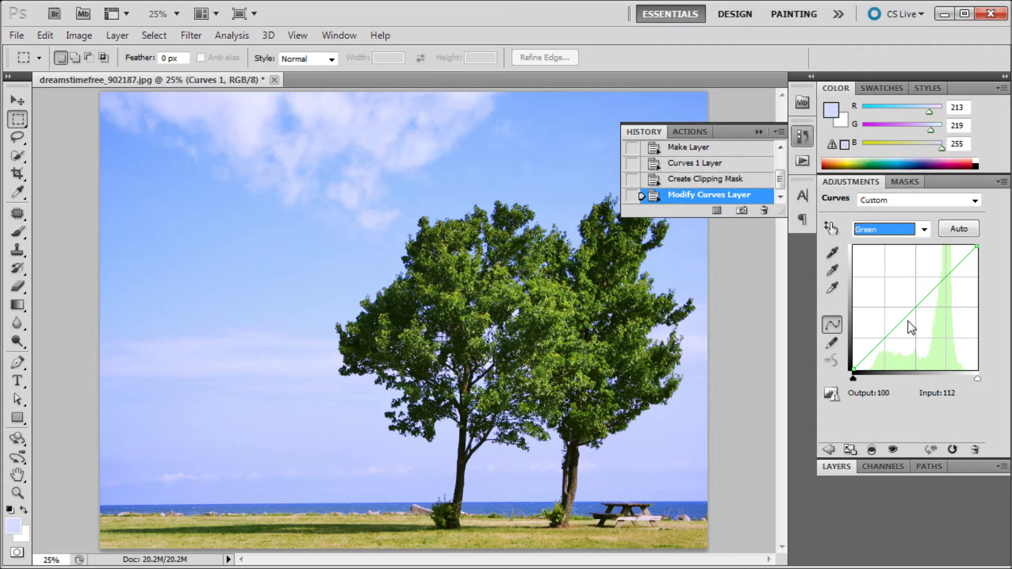
mouse_move(905, 319)
mouse_down()
mouse_move(888, 292)
mouse_move(909, 319)
mouse_move(898, 297)
mouse_move(881, 287)
mouse_move(921, 335)
mouse_move(906, 325)
mouse_up()
scroll(697, 170, up, 5)
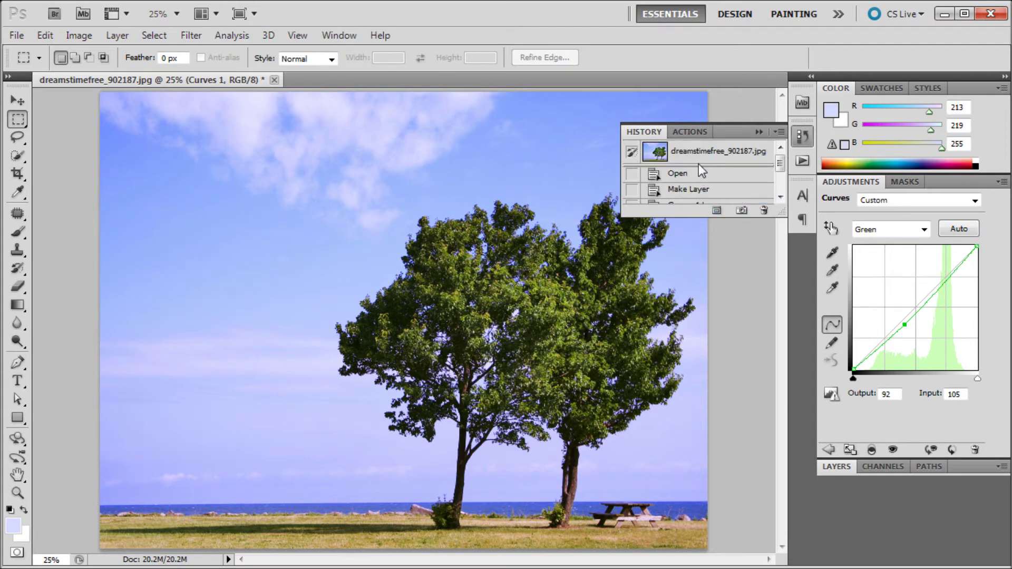
click(718, 153)
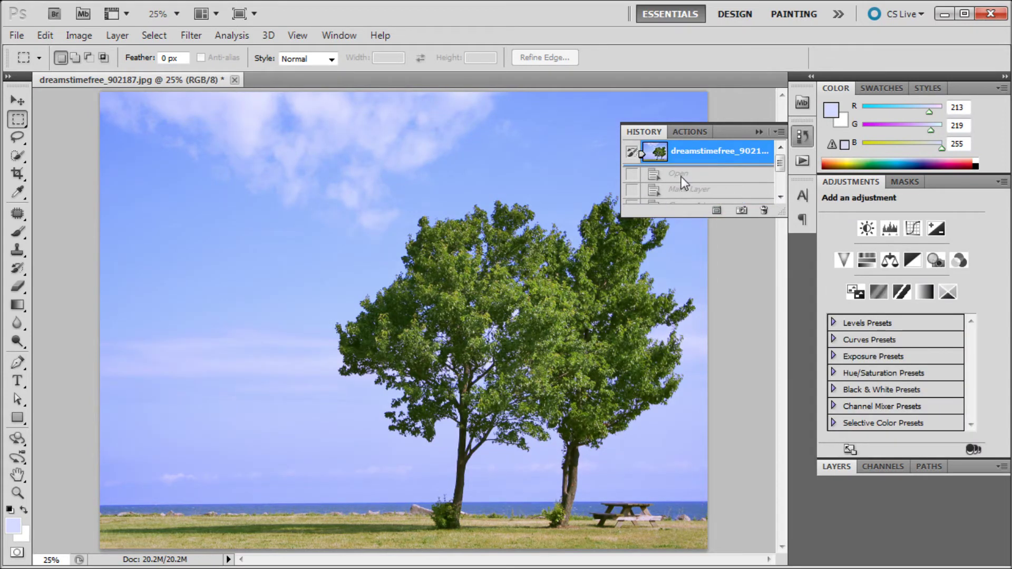
scroll(731, 182, down, 2)
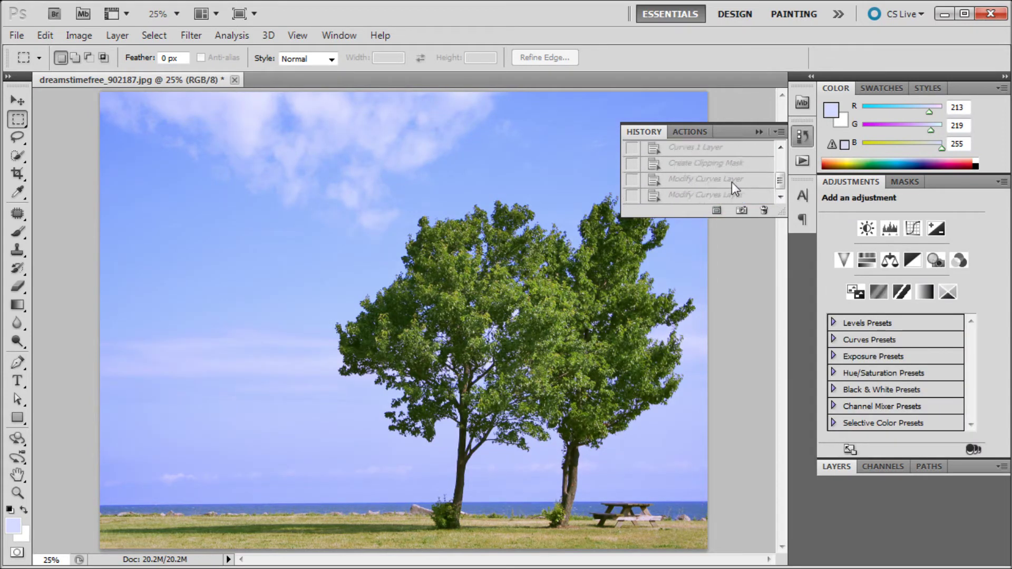
click(682, 194)
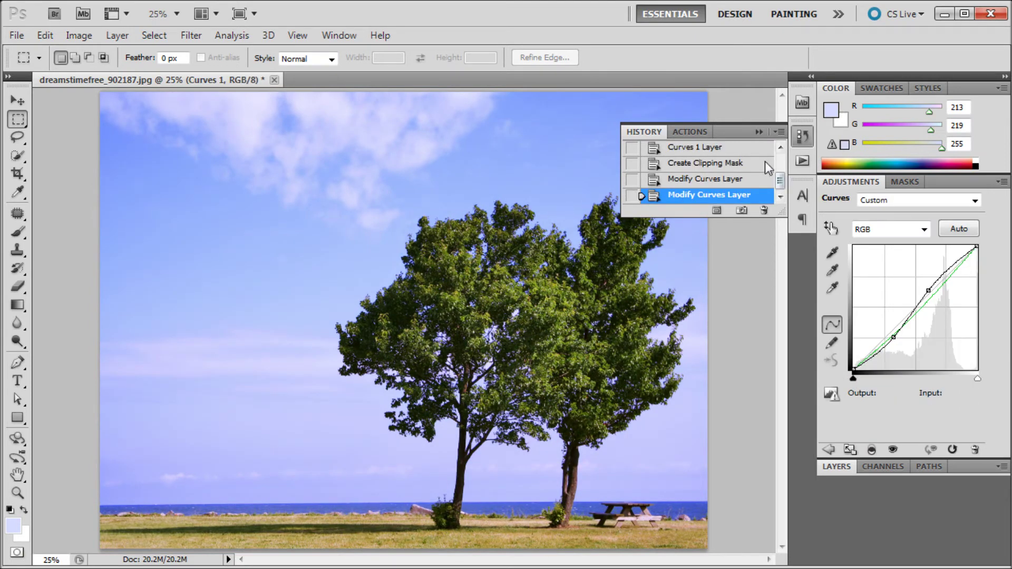
click(924, 230)
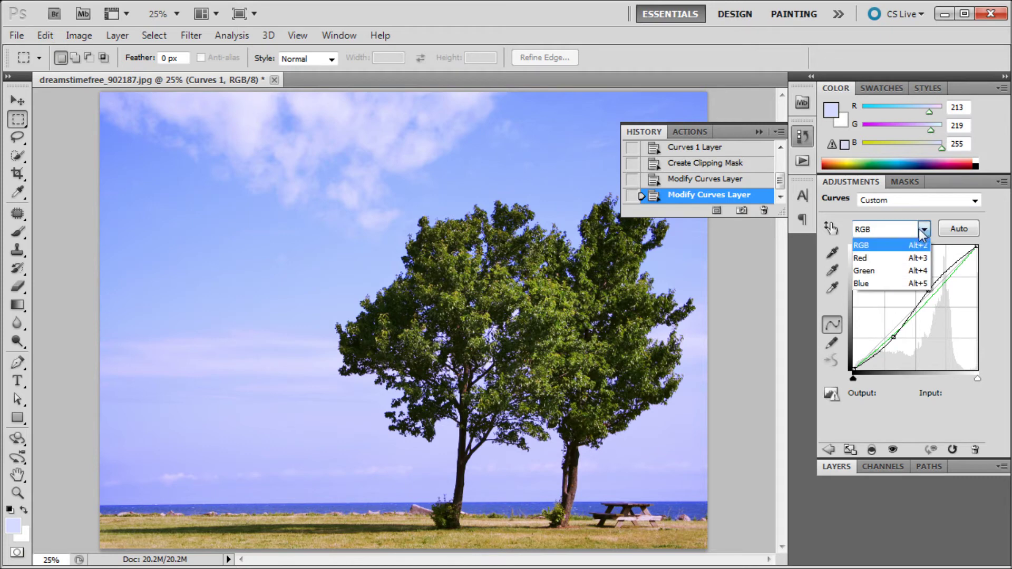
click(875, 287)
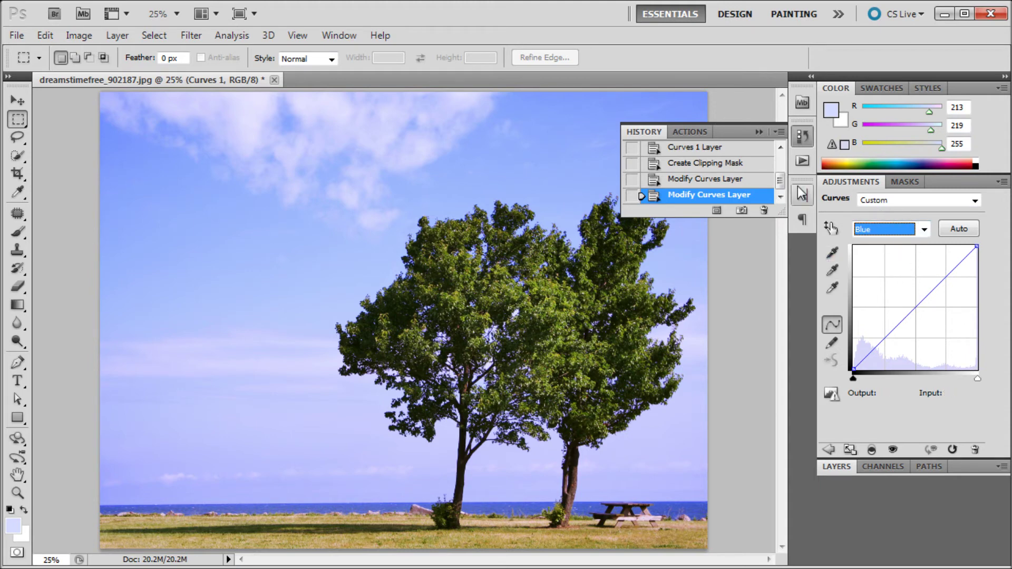
click(918, 232)
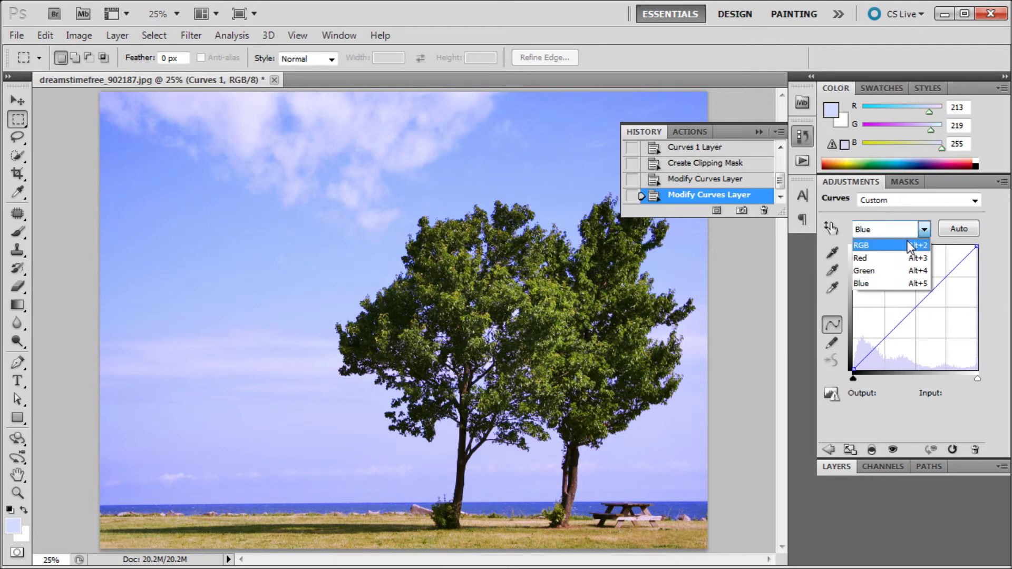
click(911, 245)
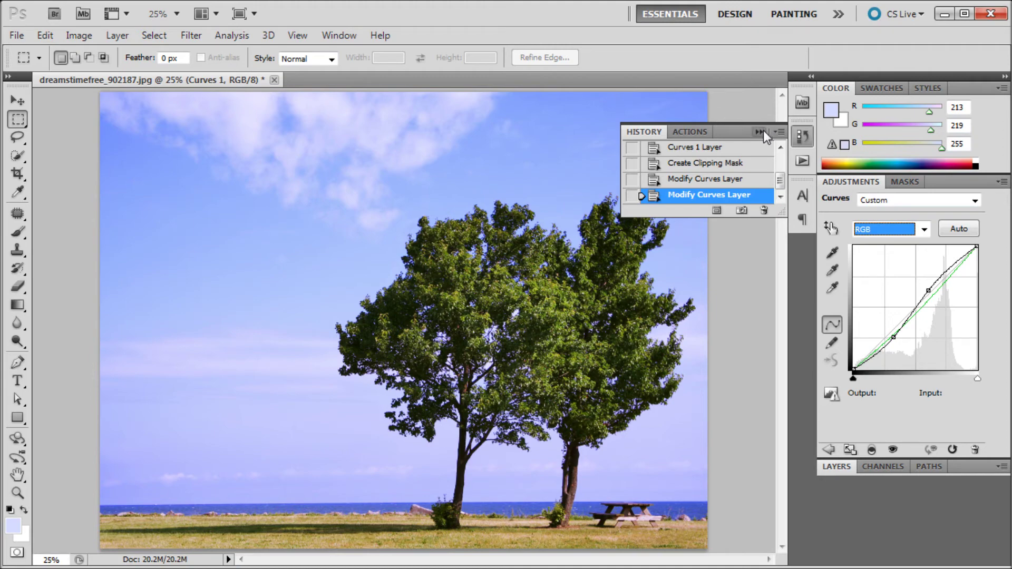
- View the original snapshot, restore the last Modify Curves Layer state, and collapse History
scroll(738, 148, up, 5)
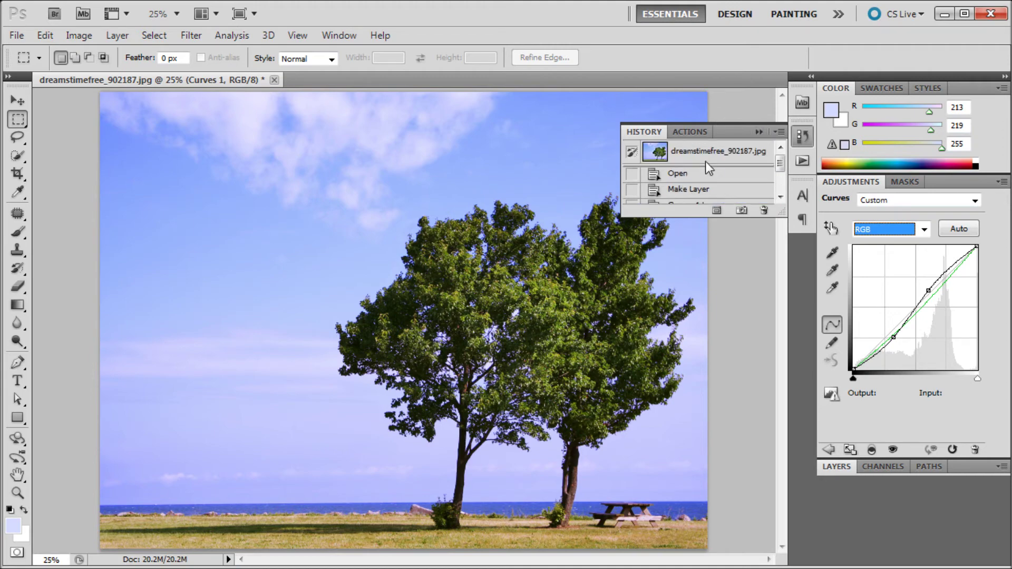
click(706, 151)
scroll(696, 158, down, 5)
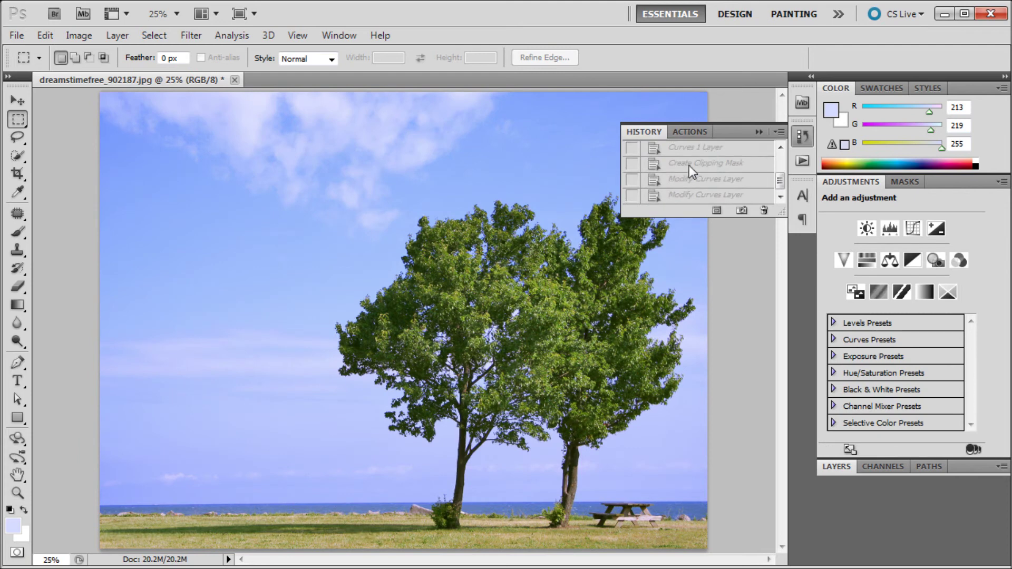
click(686, 195)
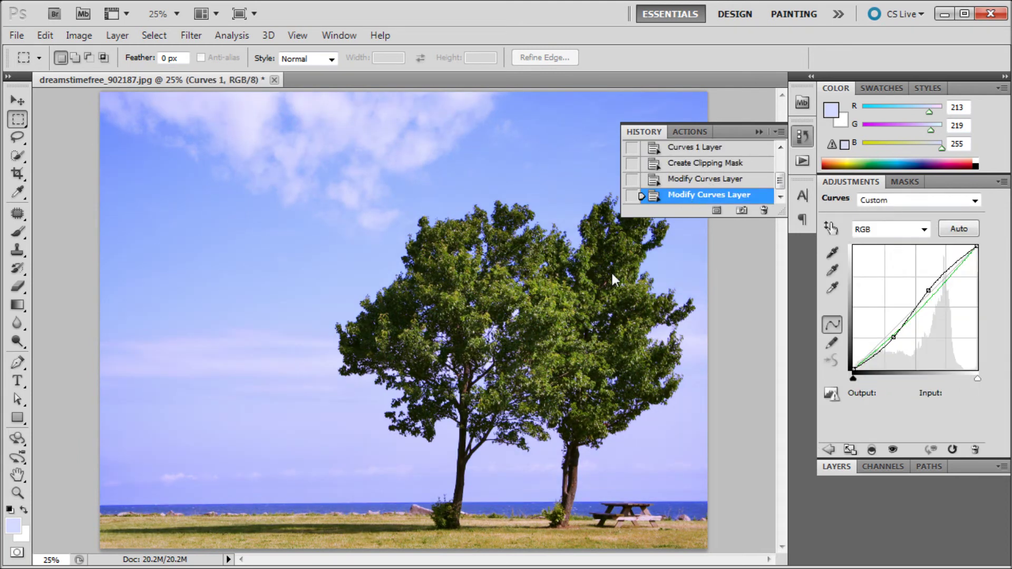
click(759, 132)
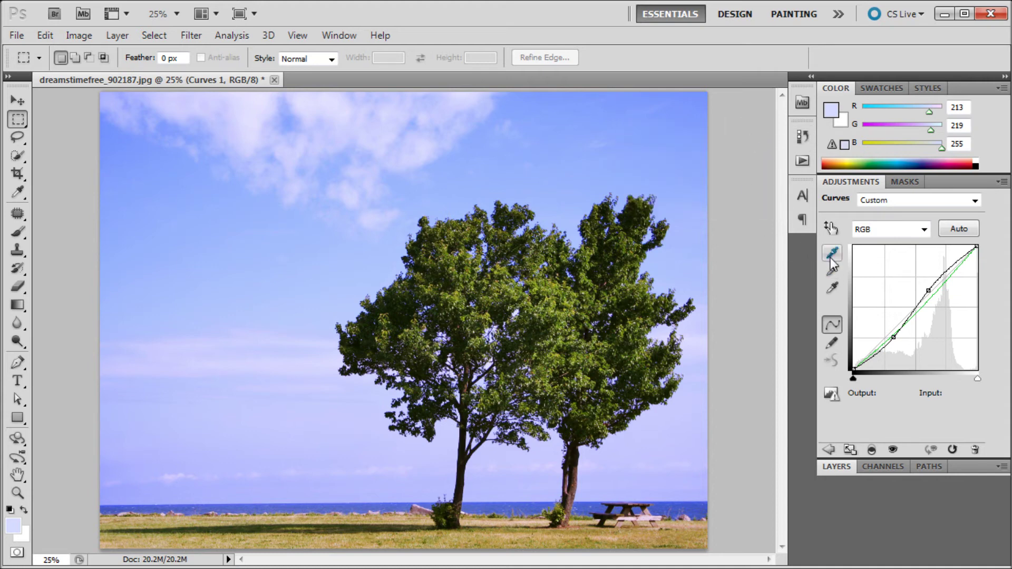
click(832, 230)
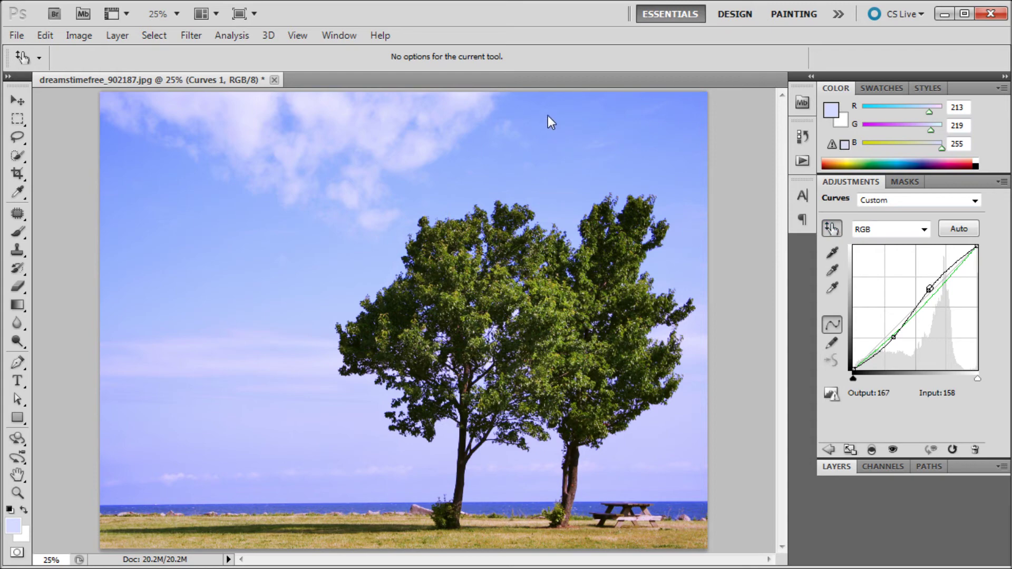
- Drag down on the bright sky and the shadowed tree foliage to darken those tones
mouse_move(548, 112)
mouse_down()
mouse_move(546, 158)
mouse_move(545, 70)
mouse_move(544, 129)
mouse_up()
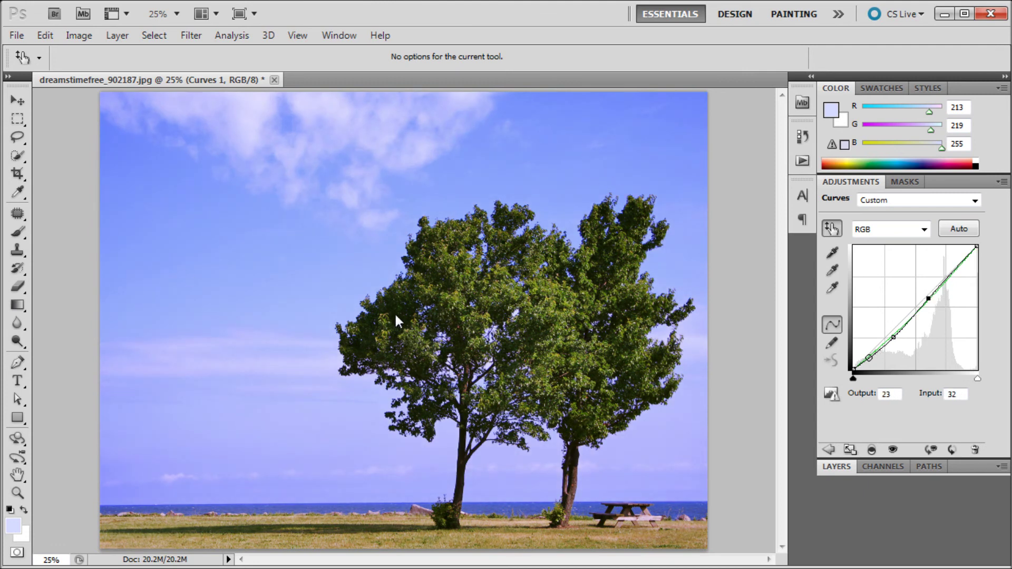
mouse_move(394, 312)
mouse_down()
mouse_move(397, 330)
mouse_move(400, 313)
mouse_up()
- Sample the dark tree trunk as Curves black point and the bright cloud as white point
click(830, 256)
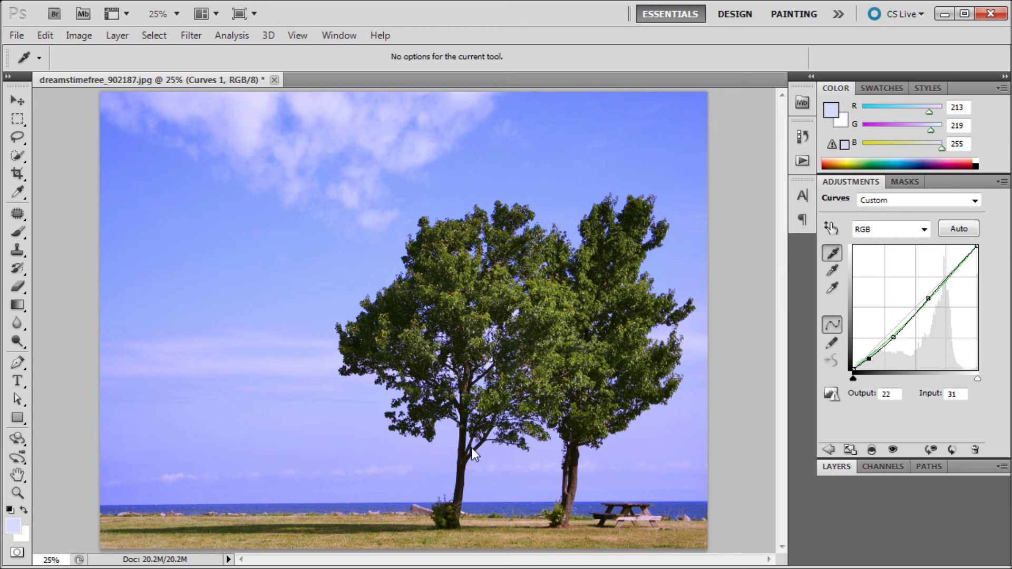
click(460, 476)
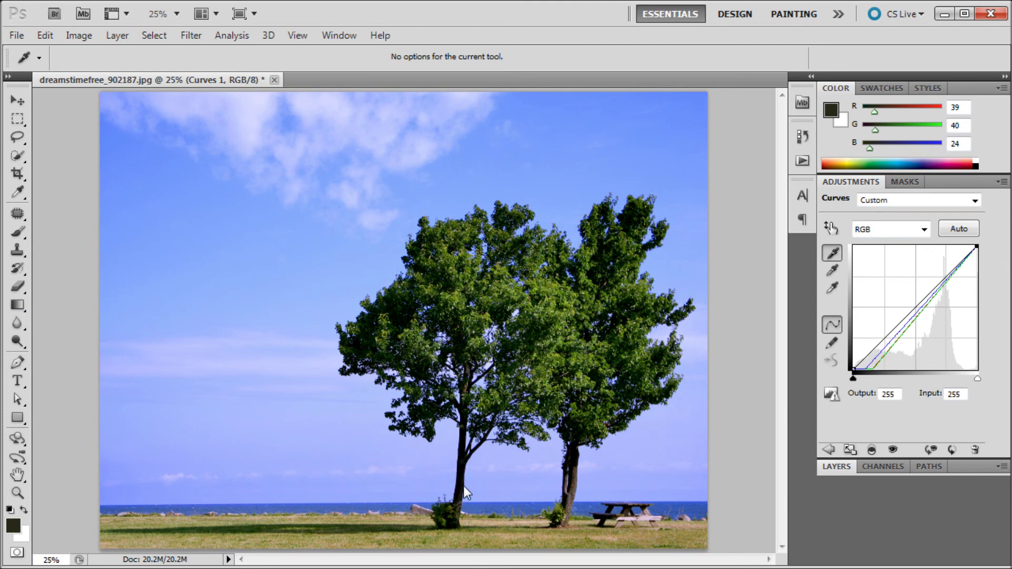
click(834, 289)
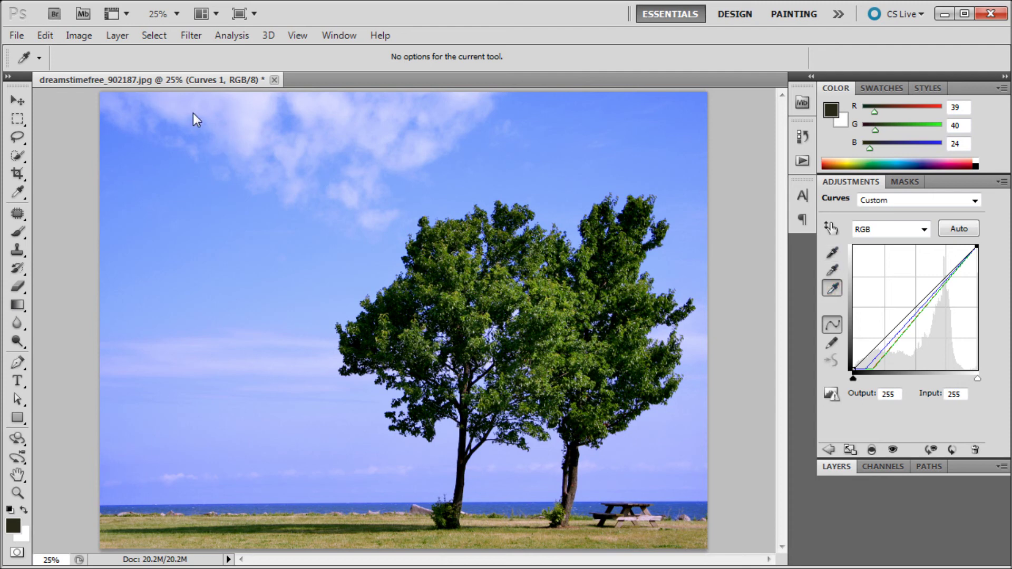
click(251, 111)
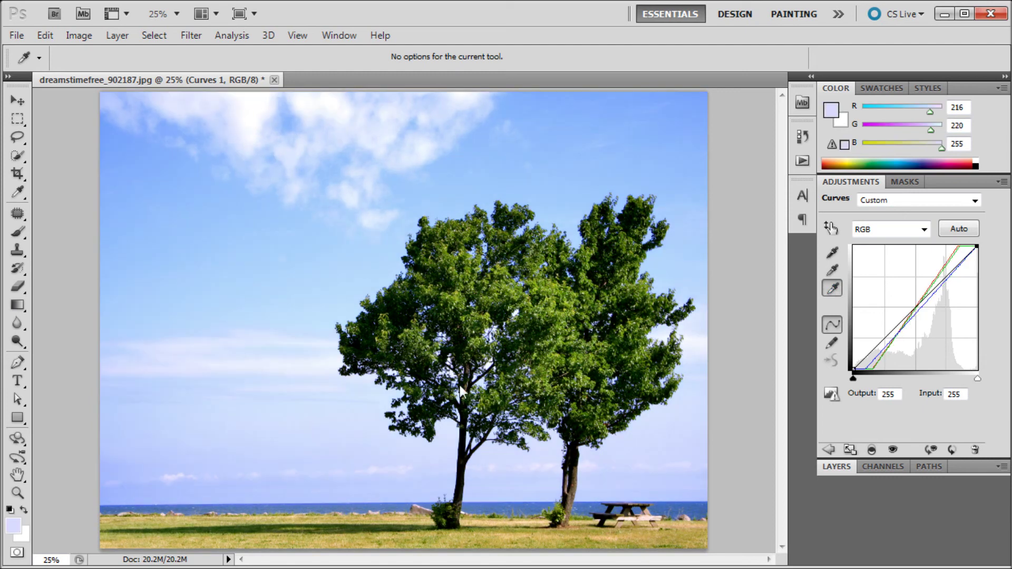